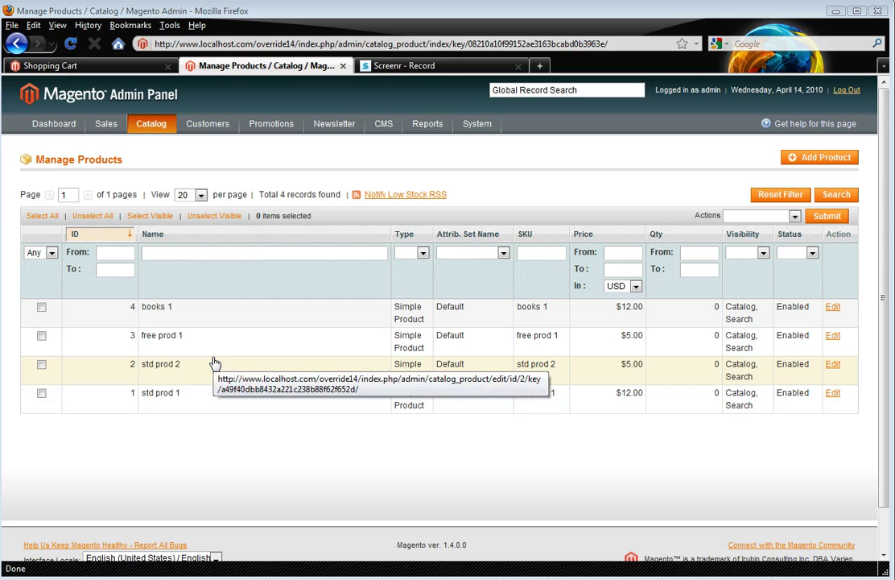
# Open the special_shipping_group product attribute for editing from the catalog's attribute list.
pyautogui.moveTo(153, 126)
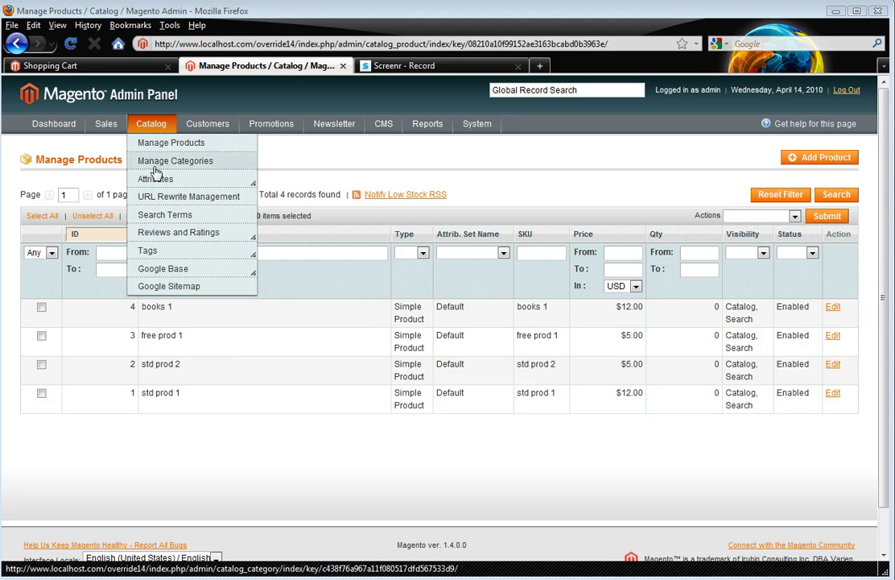
pyautogui.moveTo(165, 180)
pyautogui.click(227, 193)
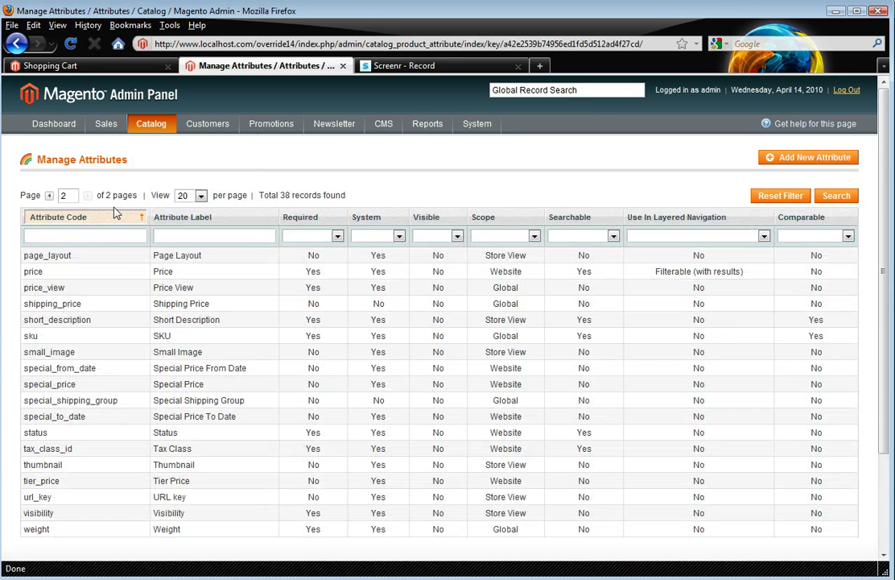
pyautogui.click(119, 405)
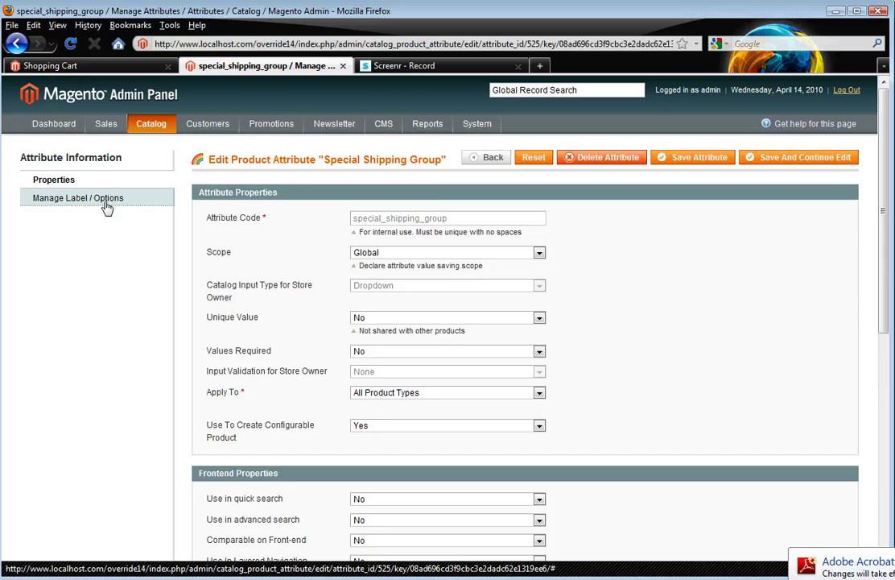
# Add an option with the Admin value BOOKS to the Special Shipping Group attribute and save the attribute.
pyautogui.click(107, 207)
pyautogui.click(547, 351)
pyautogui.click(260, 379)
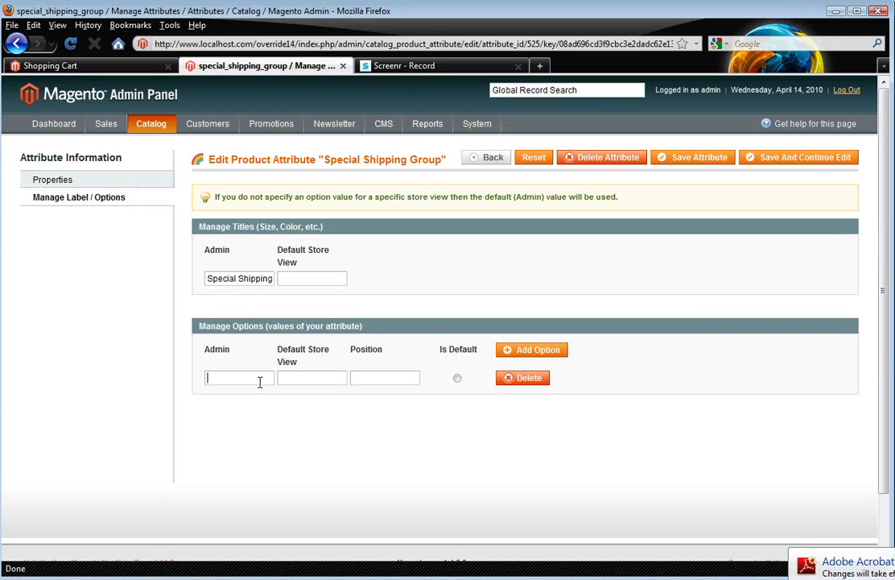
pyautogui.write('BOOKS')
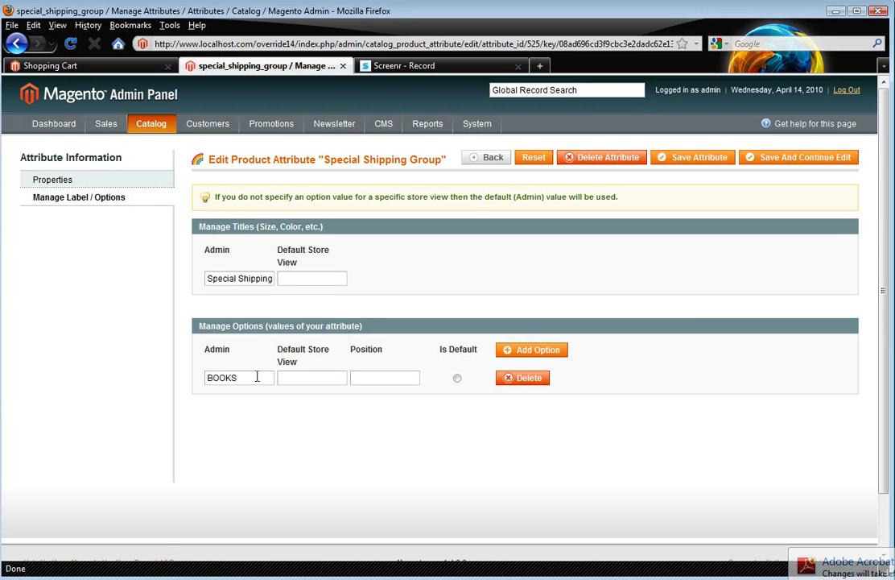
pyautogui.click(713, 160)
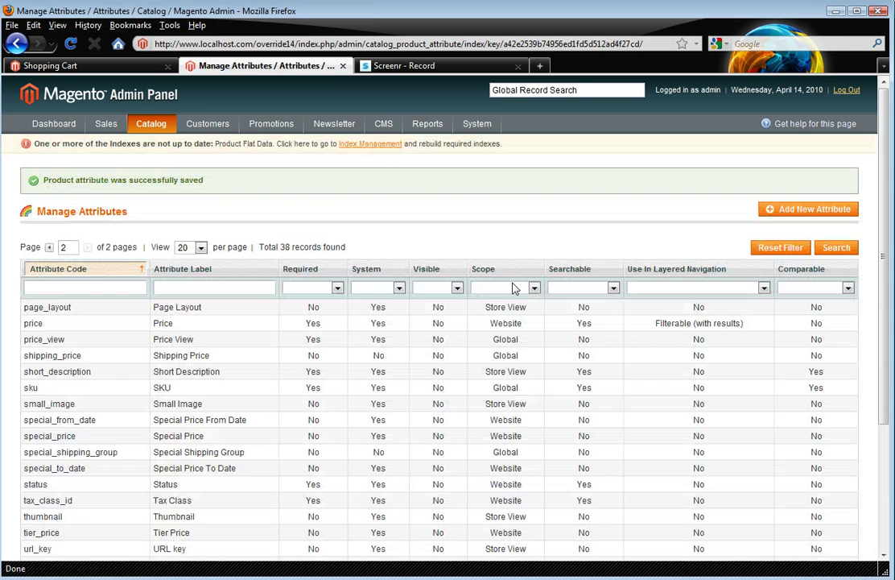
# Assign the product "books 1" to the BOOKS special shipping group and save the product.
pyautogui.moveTo(133, 121)
pyautogui.click(154, 151)
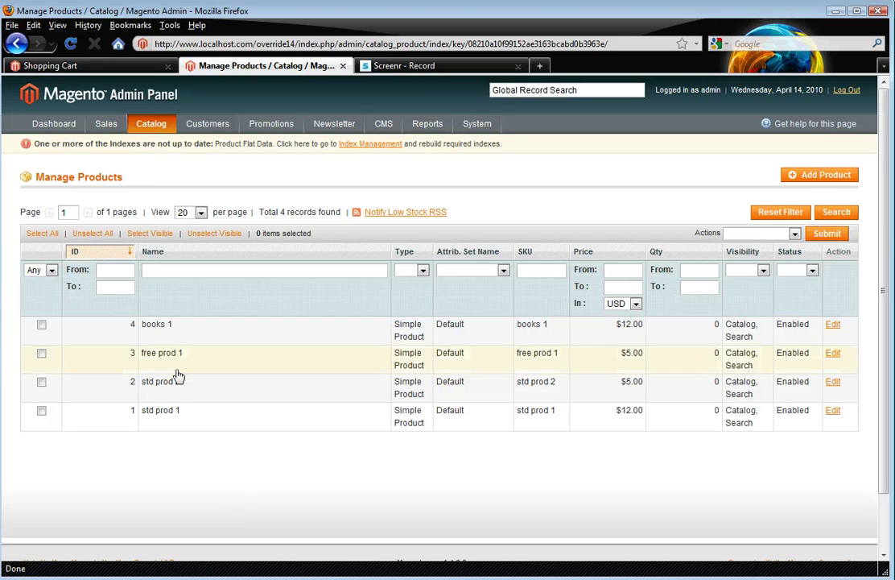
pyautogui.click(173, 336)
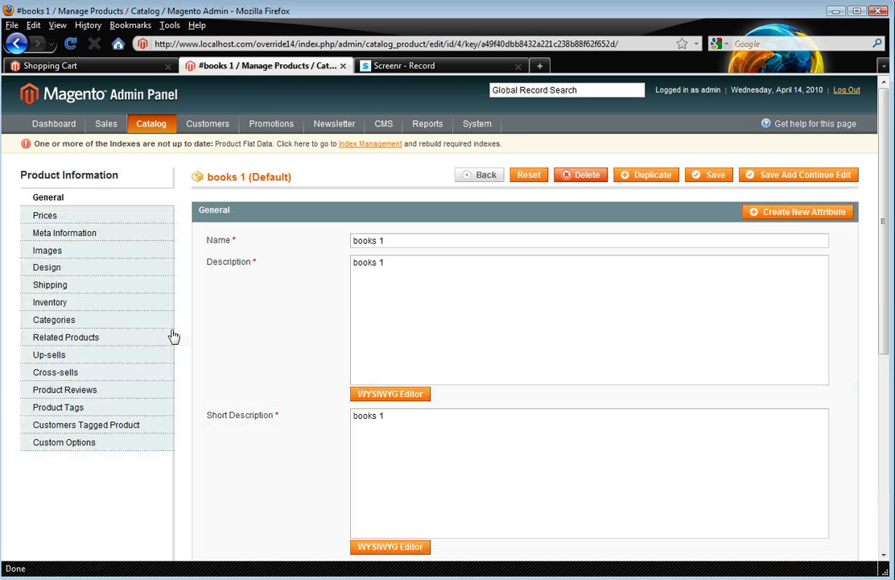
pyautogui.click(64, 289)
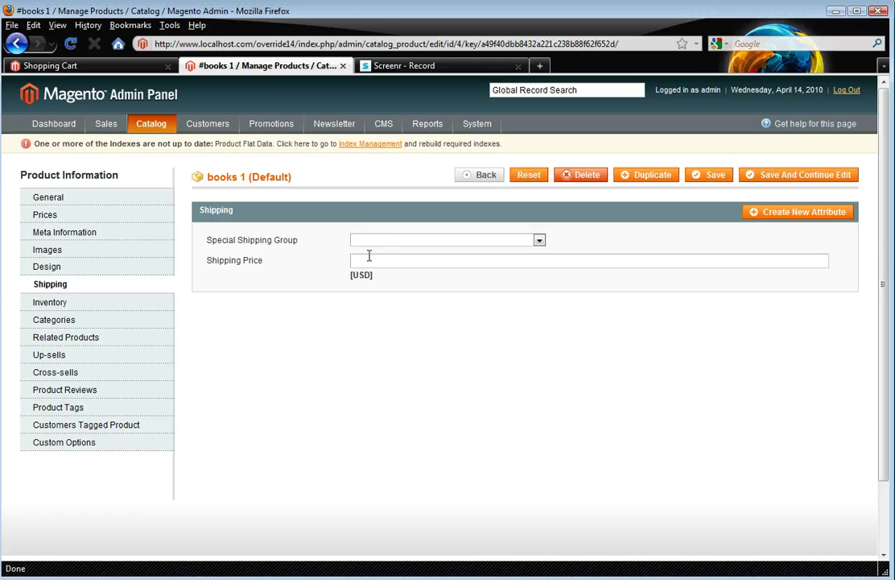
pyautogui.click(387, 241)
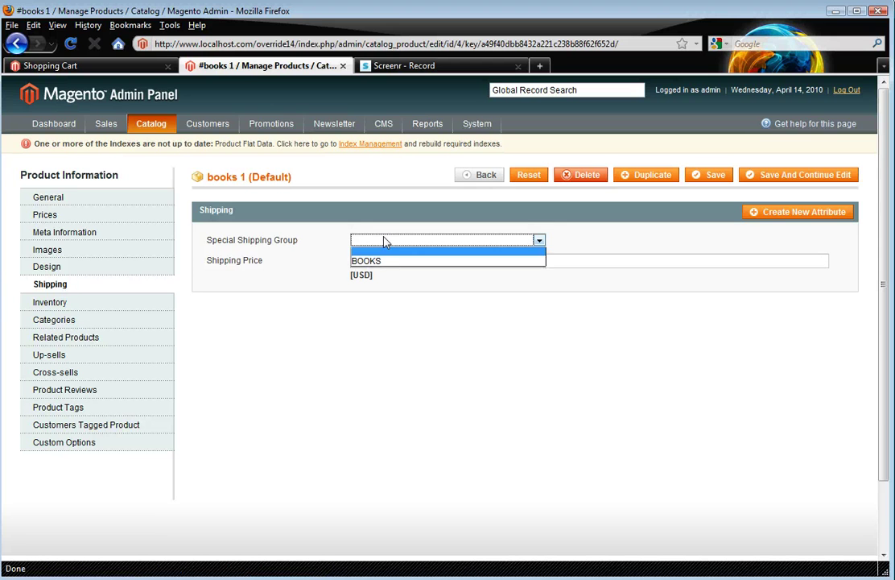
pyautogui.click(385, 263)
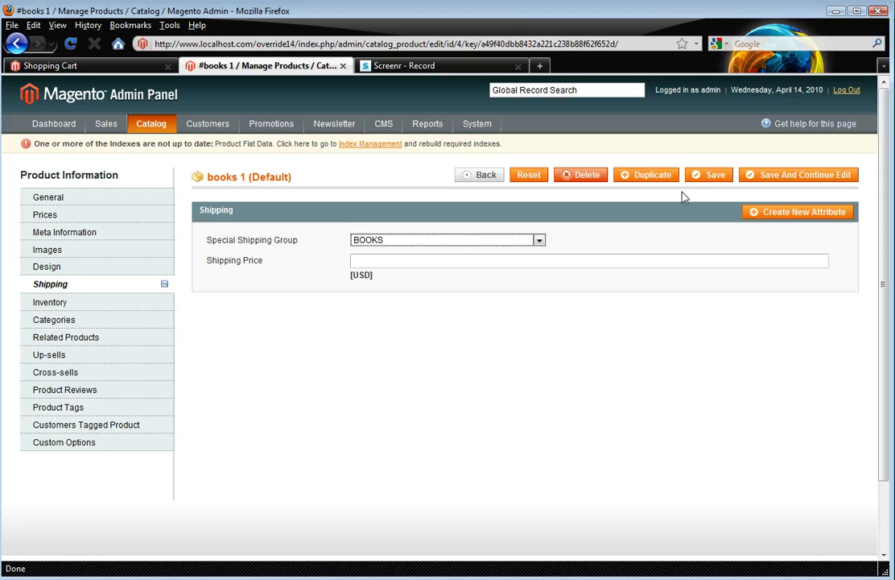
pyautogui.click(709, 175)
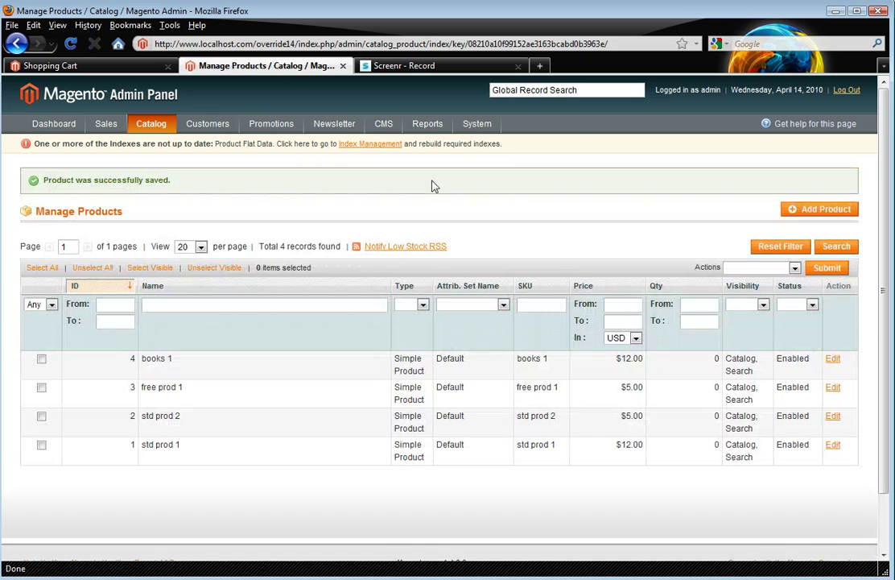
# Reindex the data of all indexes in Index Management.
pyautogui.moveTo(480, 136)
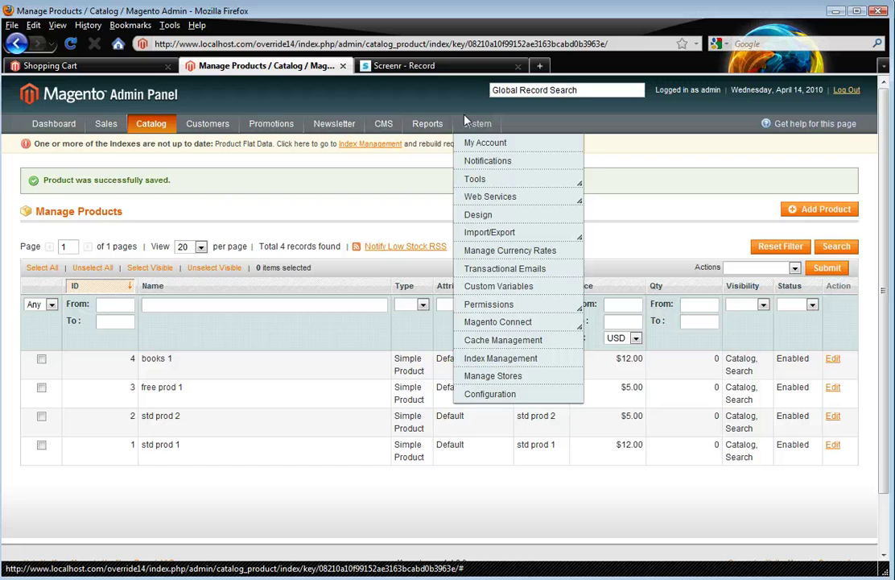
pyautogui.moveTo(490, 312)
pyautogui.click(499, 362)
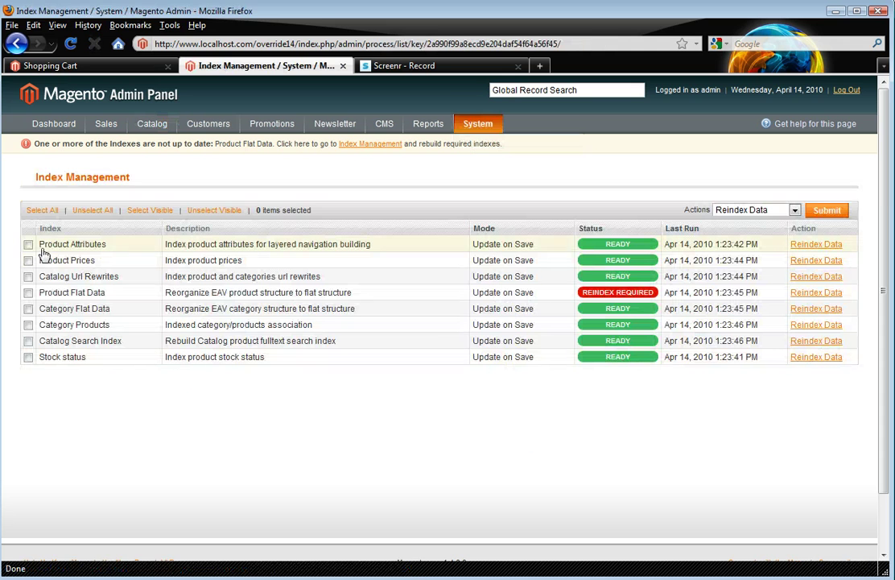
pyautogui.click(41, 212)
pyautogui.click(824, 211)
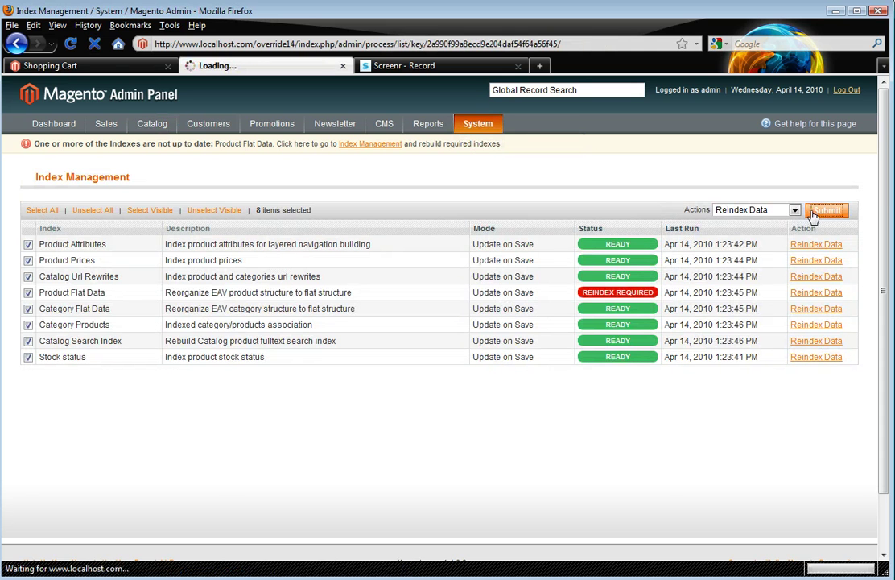
# Examine the shipping rates offered for "books 1" in the storefront shopping cart, especially United Parcel Service Ground.
pyautogui.click(113, 66)
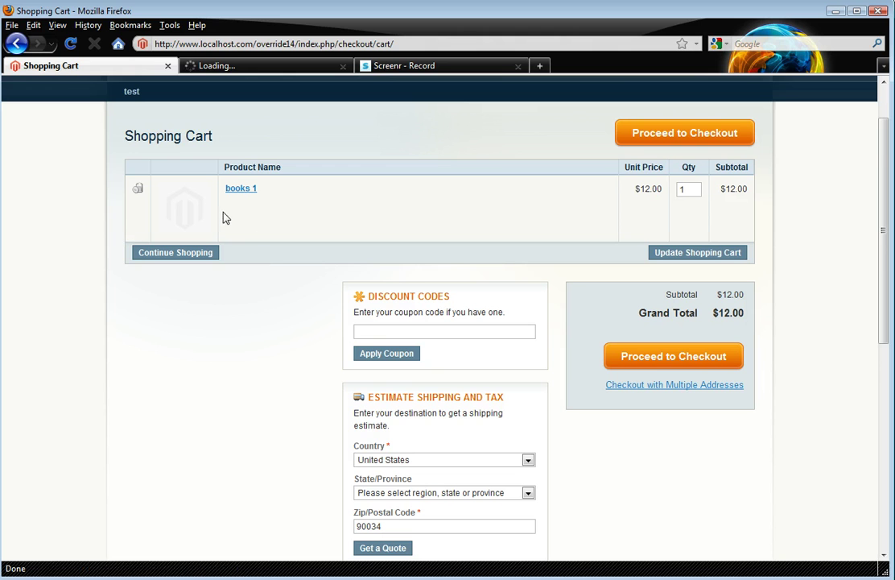
pyautogui.scroll(-2, 233, 395)
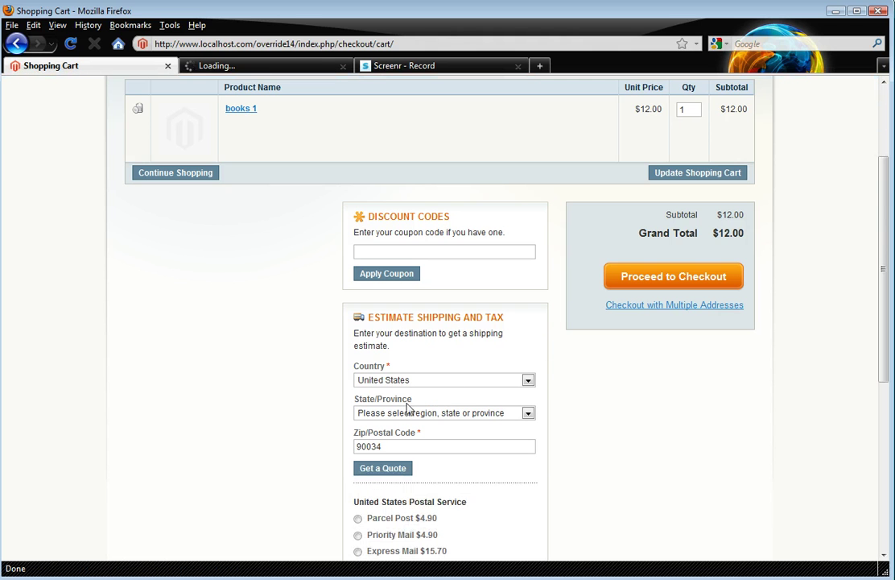
pyautogui.scroll(-6, 277, 459)
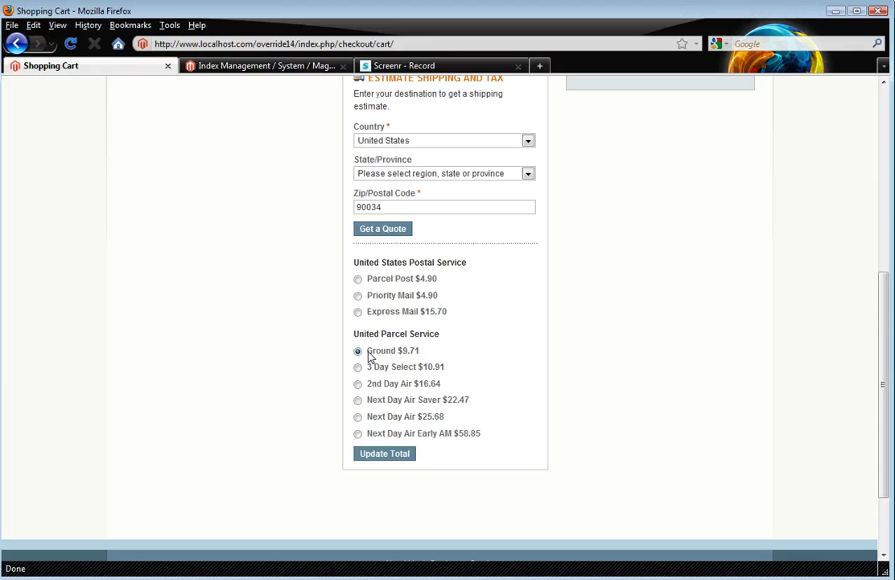
pyautogui.moveTo(370, 357); pyautogui.dragTo(394, 361)
pyautogui.click(249, 66)
pyautogui.click(110, 64)
# In the examples folder in Windows Explorer, duplicate Exclude Shipping.csv and rename the copy test1.csv.
pyautogui.hotkey('alt', 'Tab')
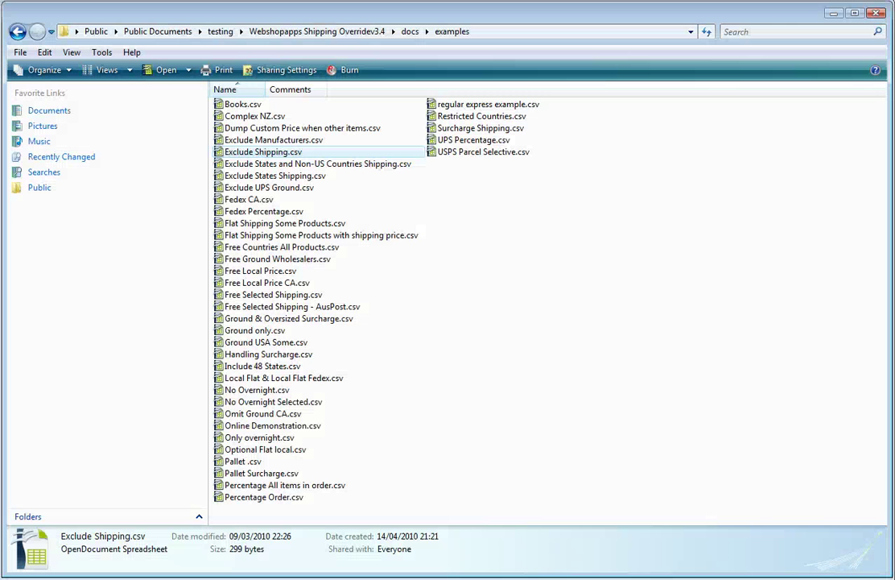
pyautogui.click(282, 151)
pyautogui.hotkey('ctrl', 'c')
pyautogui.hotkey('ctrl', 'v')
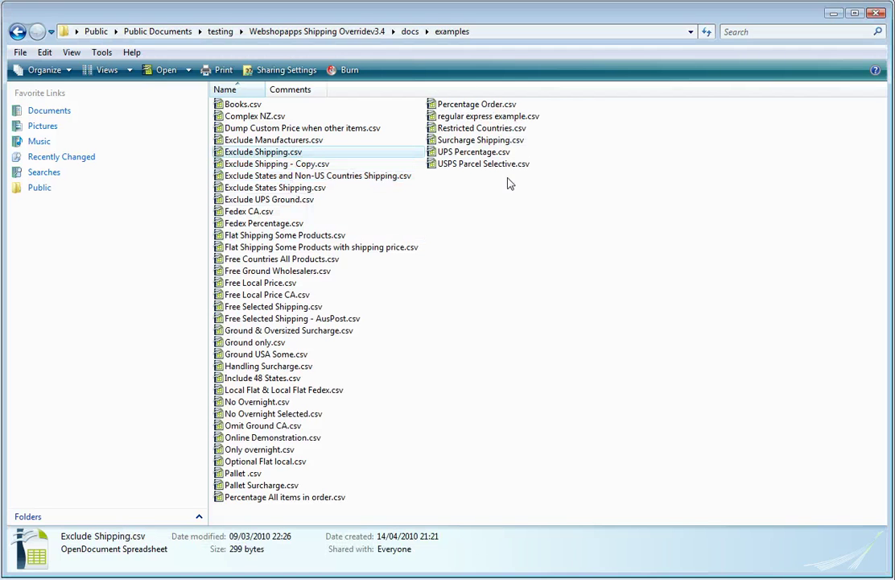
pyautogui.click(274, 163)
pyautogui.click(262, 164)
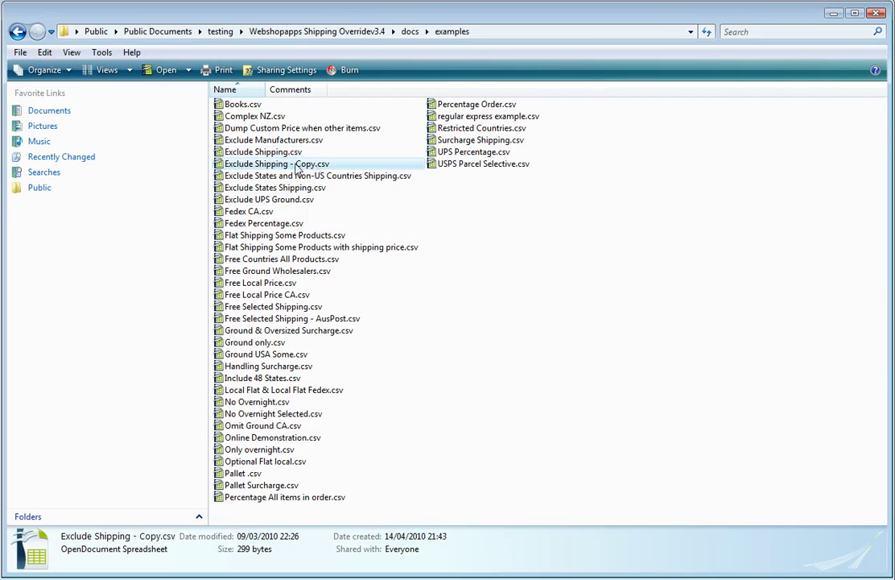
pyautogui.write('test1')
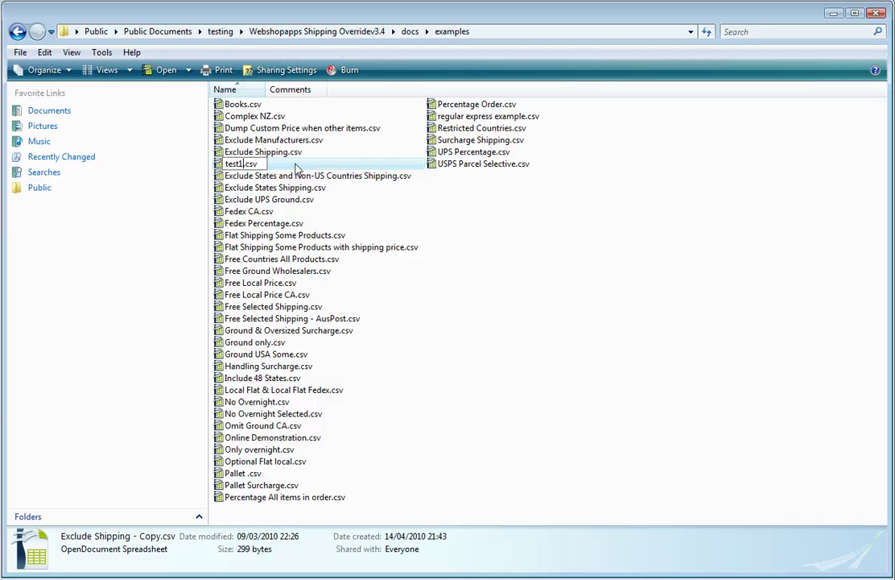
pyautogui.click(246, 177)
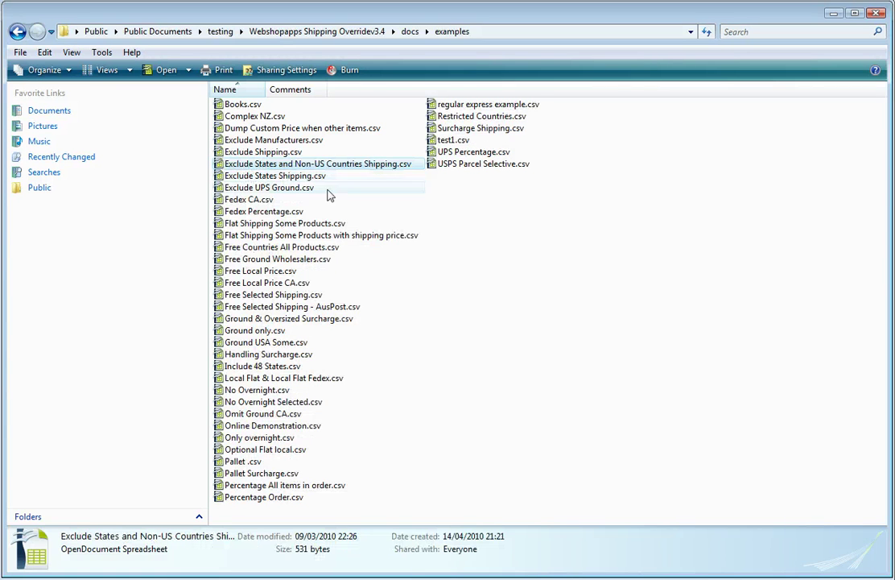
# Open test1.csv in OpenOffice.org Calc and set row 2's Country to USA and Shipping Group to BOOKS.
pyautogui.click(448, 142)
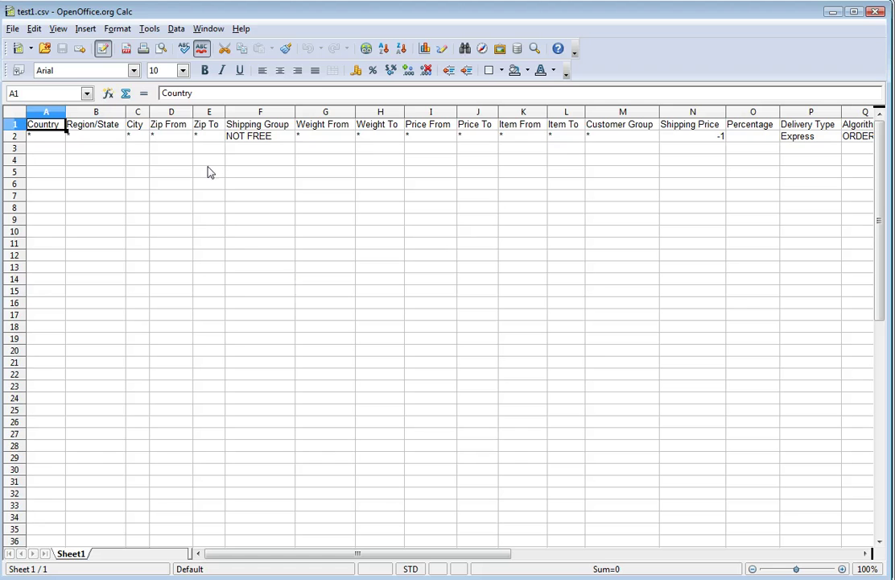
pyautogui.click(51, 140)
pyautogui.write('USA')
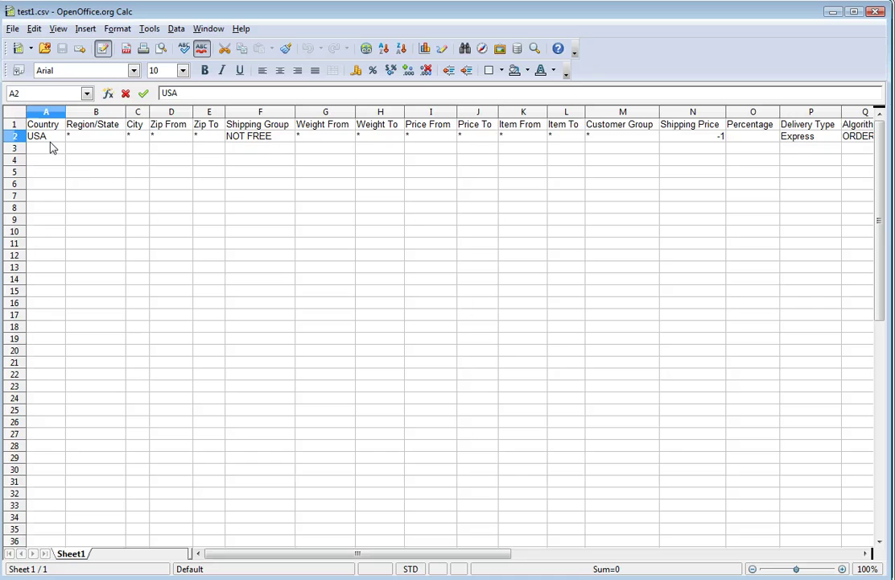
pyautogui.press('Tab')
pyautogui.press('Tab')
pyautogui.press('Tab')
pyautogui.press('Tab')
pyautogui.press('Tab')
pyautogui.write('BOOKS')
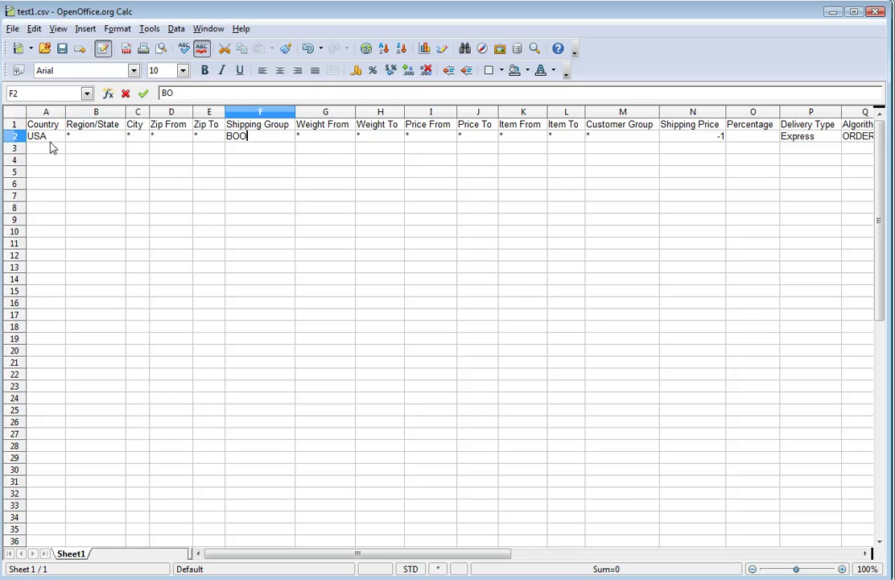
# Set the Shipping Price in row 2 to 0.
pyautogui.press('Tab')
pyautogui.press('Tab')
pyautogui.press('Tab')
pyautogui.press('Tab')
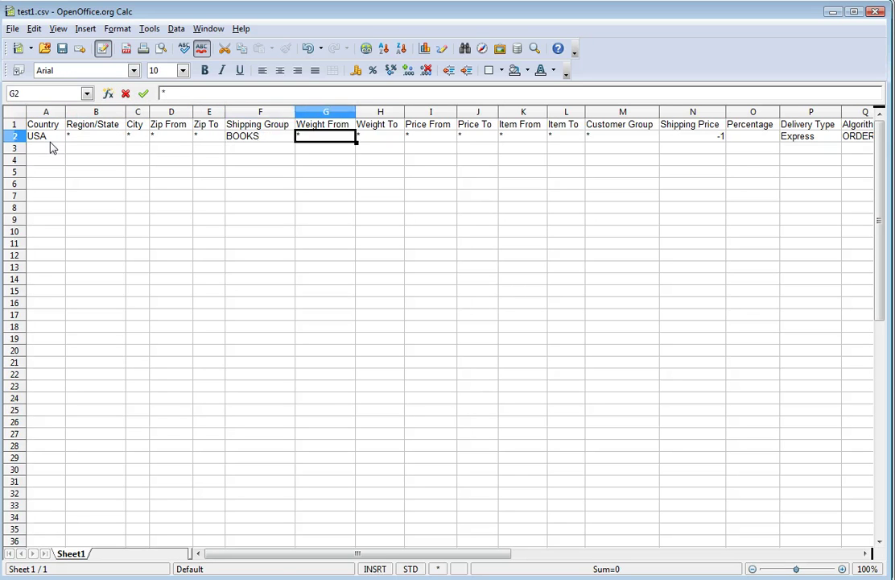
pyautogui.press('Tab')
pyautogui.press('Tab')
pyautogui.press('Tab')
pyautogui.press('Tab')
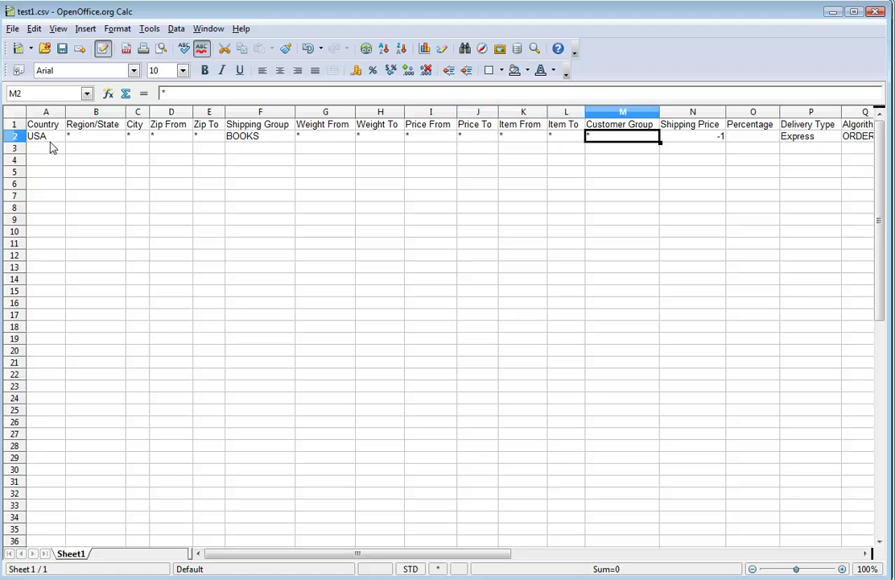
pyautogui.write('0')
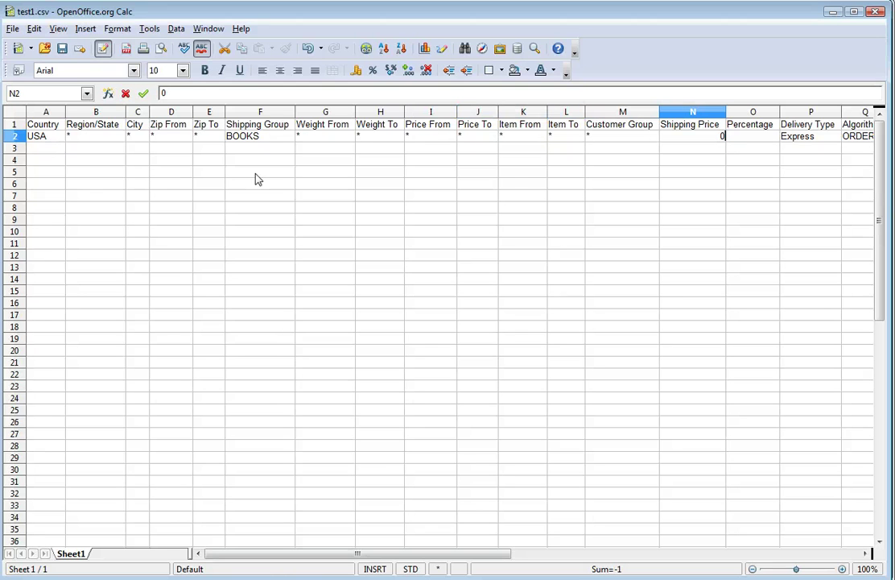
# Copy the method name "Ground" from the cart's United Parcel Service rates into row 2's Delivery Type cell in test1.csv.
pyautogui.press('Tab')
pyautogui.press('Tab')
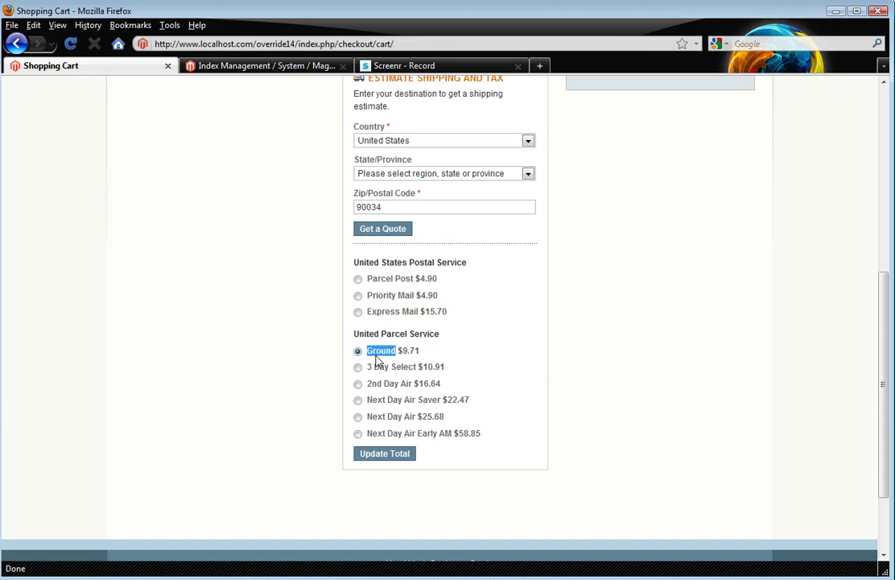
pyautogui.moveTo(377, 361); pyautogui.dragTo(380, 357)
pyautogui.click(396, 359)
pyautogui.doubleClick(395, 355)
pyautogui.click(503, 577)
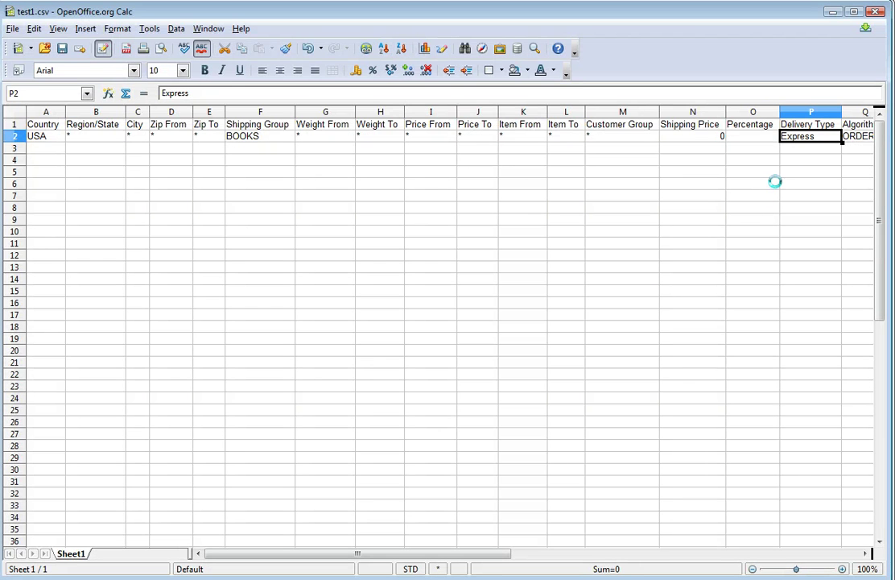
pyautogui.hotkey('ctrl', 'v')
# Check the Algorithm value in row 2, save test1.csv, and return to the shopping cart in Firefox.
pyautogui.moveTo(492, 555); pyautogui.dragTo(521, 557)
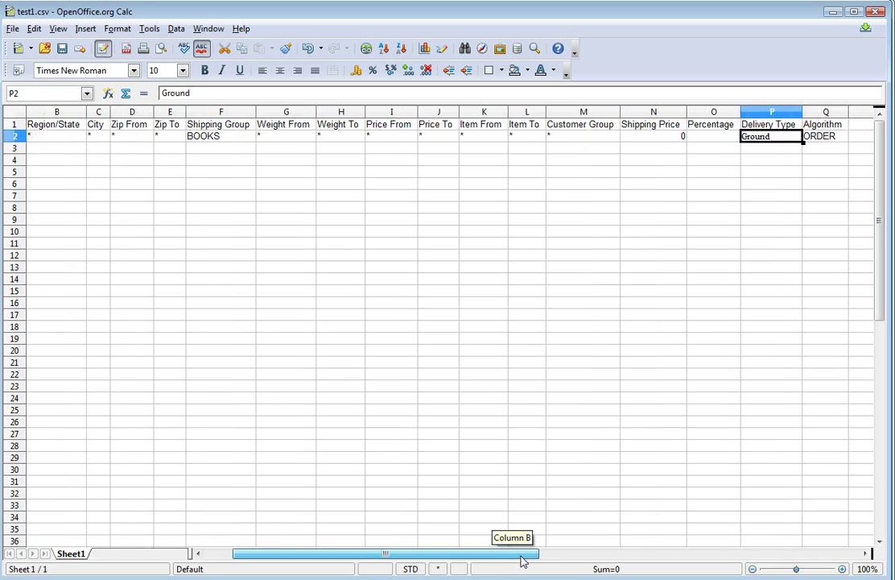
pyautogui.click(815, 139)
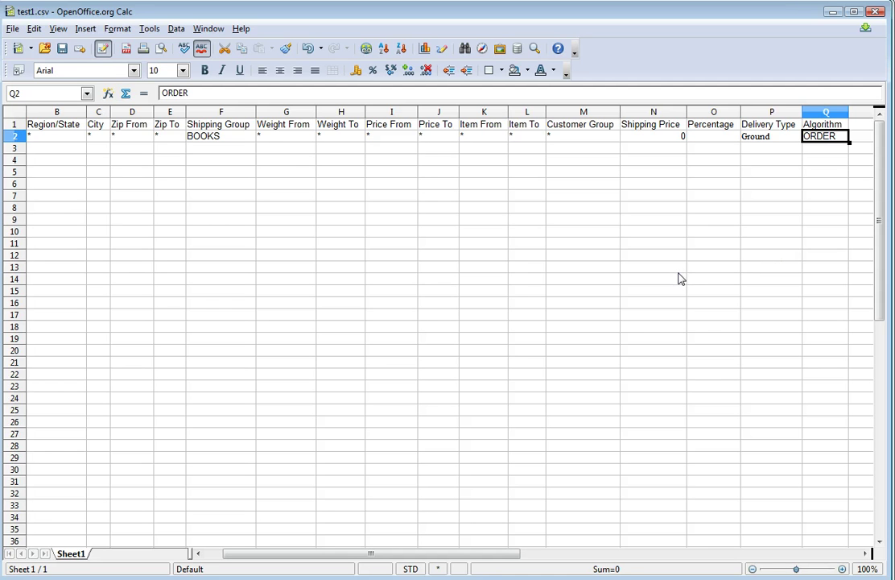
pyautogui.click(61, 50)
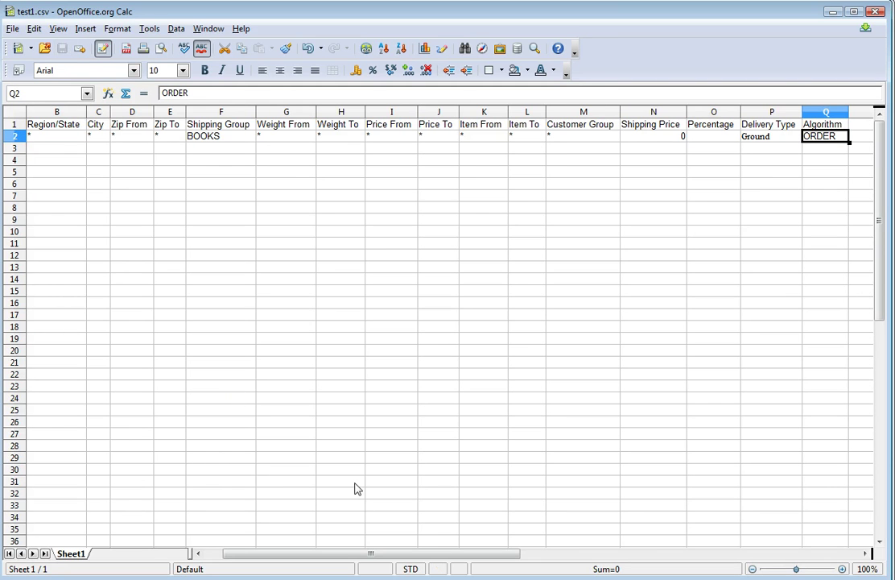
pyautogui.hotkey('alt', 'Tab')
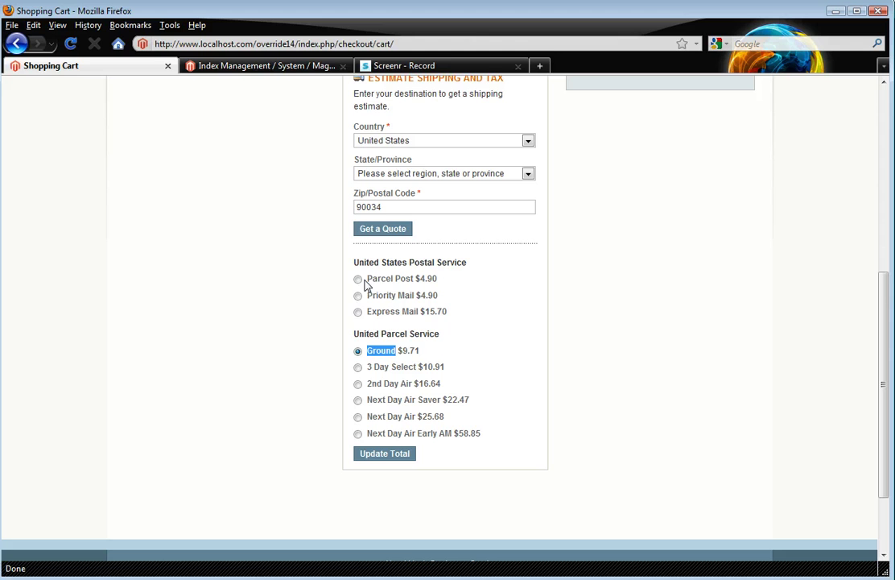
# Open the Shipping Settings section of the system configuration in the Magento admin panel.
pyautogui.click(242, 66)
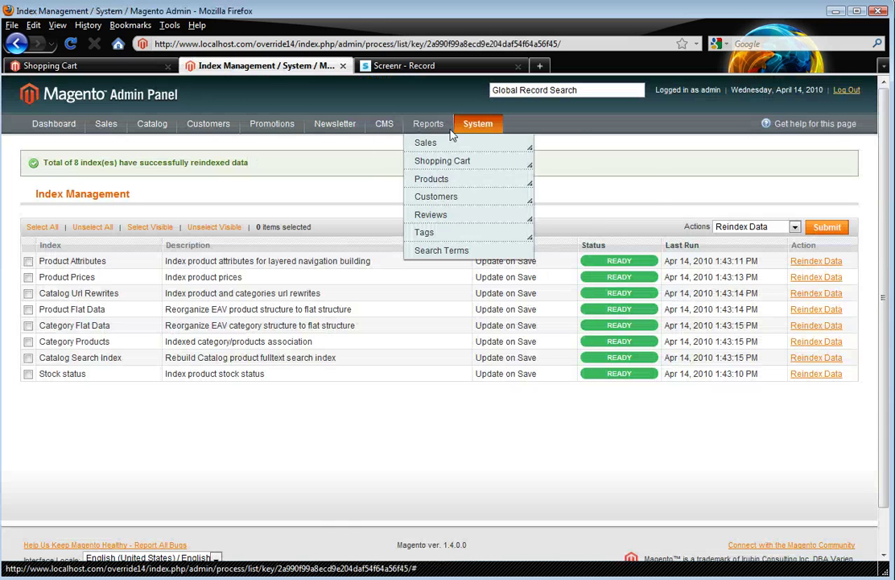
pyautogui.moveTo(478, 123)
pyautogui.click(503, 399)
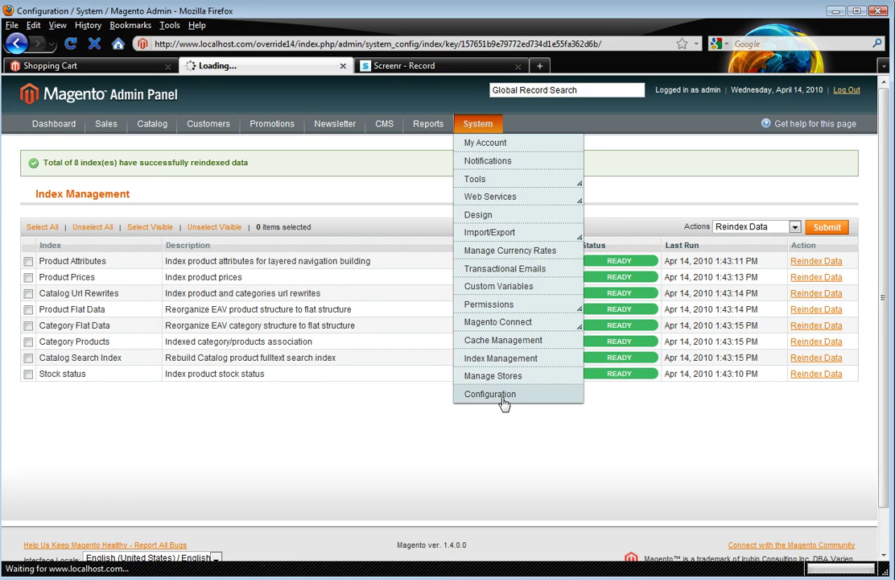
pyautogui.scroll(-7, 347, 419)
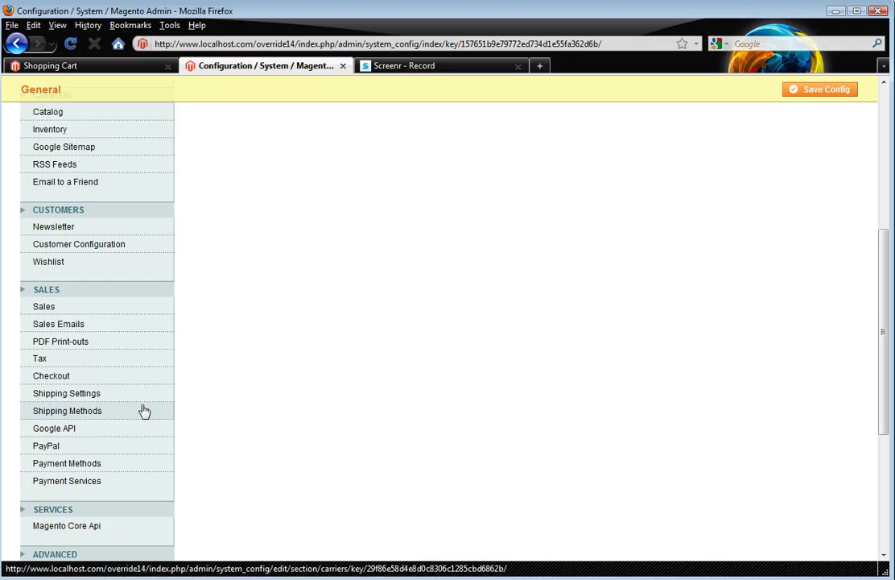
pyautogui.click(143, 401)
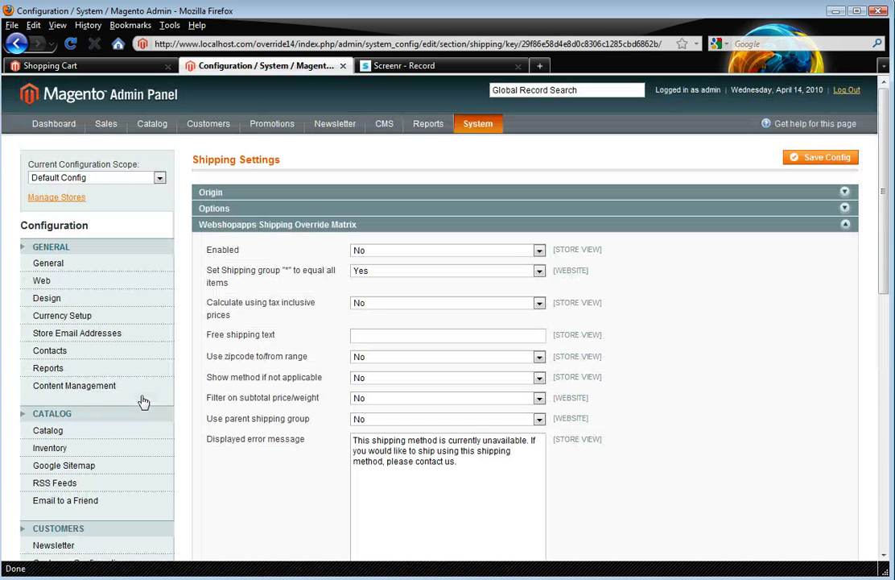
# Enable the Webshopapps Shipping Override Matrix and save the configuration.
pyautogui.click(370, 252)
pyautogui.click(364, 269)
pyautogui.click(818, 158)
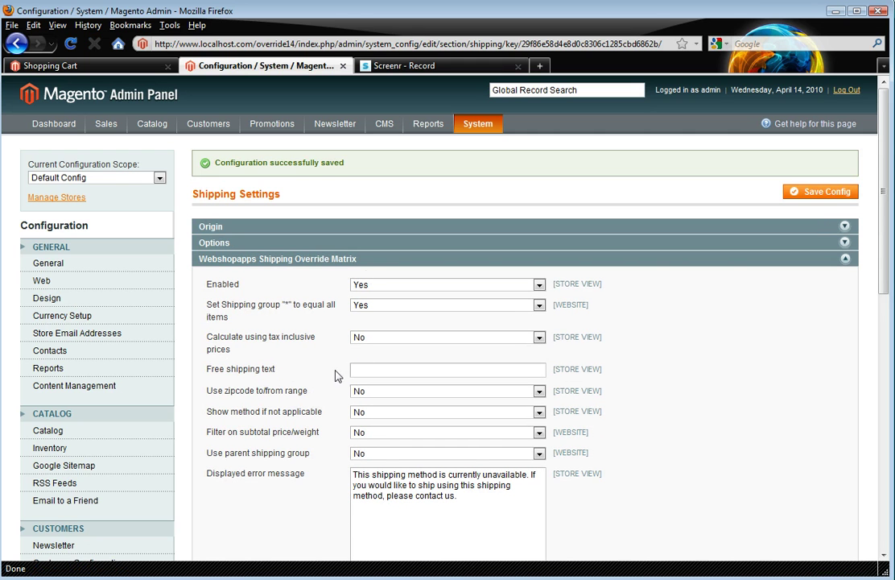
# Switch the configuration scope to Main Website and copy the path of the examples folder that holds test1.csv.
pyautogui.click(97, 177)
pyautogui.click(89, 199)
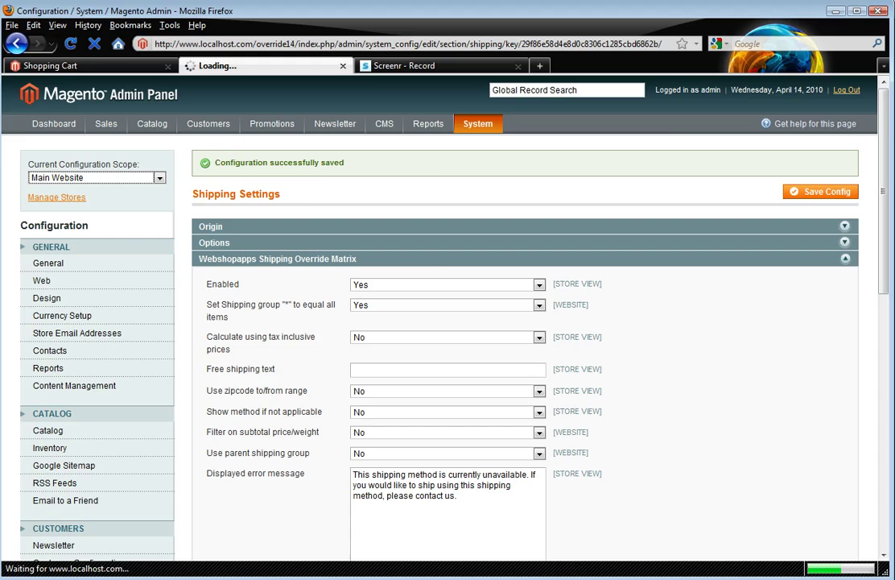
pyautogui.hotkey('alt', 'Tab')
pyautogui.click(482, 32)
pyautogui.hotkey('ctrl', 'c')
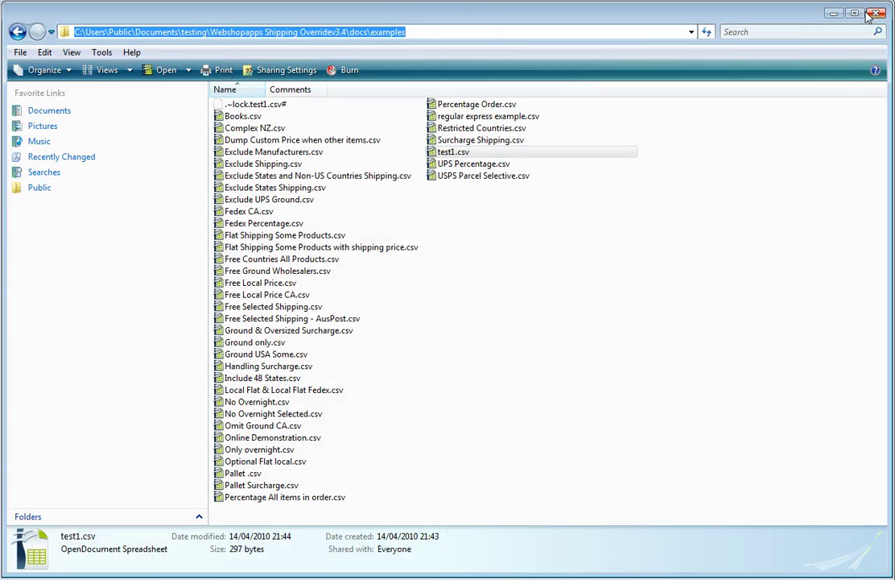
pyautogui.click(876, 12)
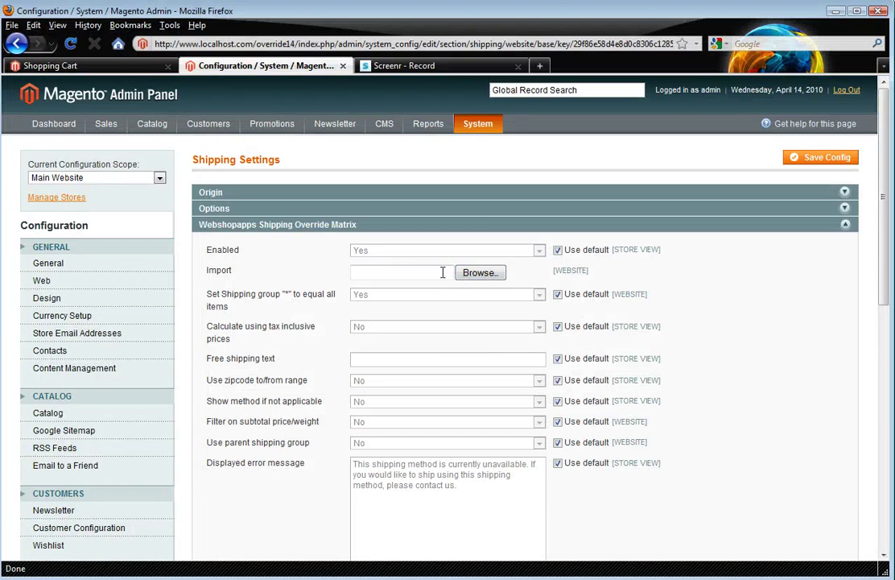
# Choose test1.csv from the copied examples folder as the override matrix Import file and save the configuration.
pyautogui.click(444, 272)
pyautogui.hotkey('ctrl', 'v')
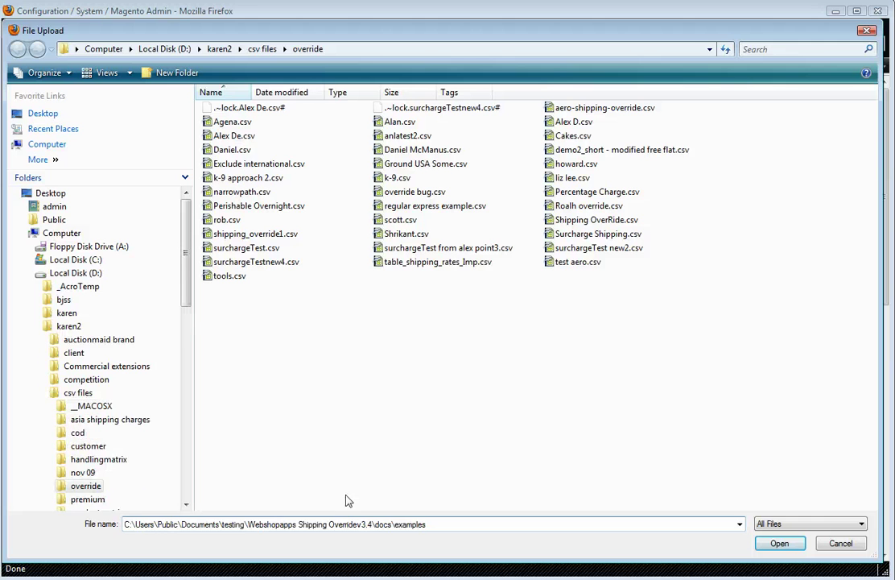
pyautogui.press('Return')
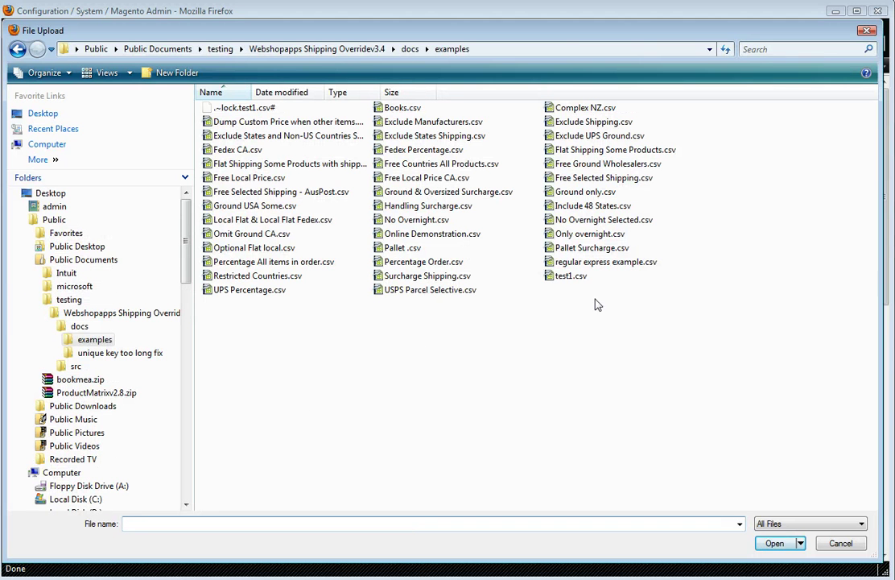
pyautogui.doubleClick(513, 276)
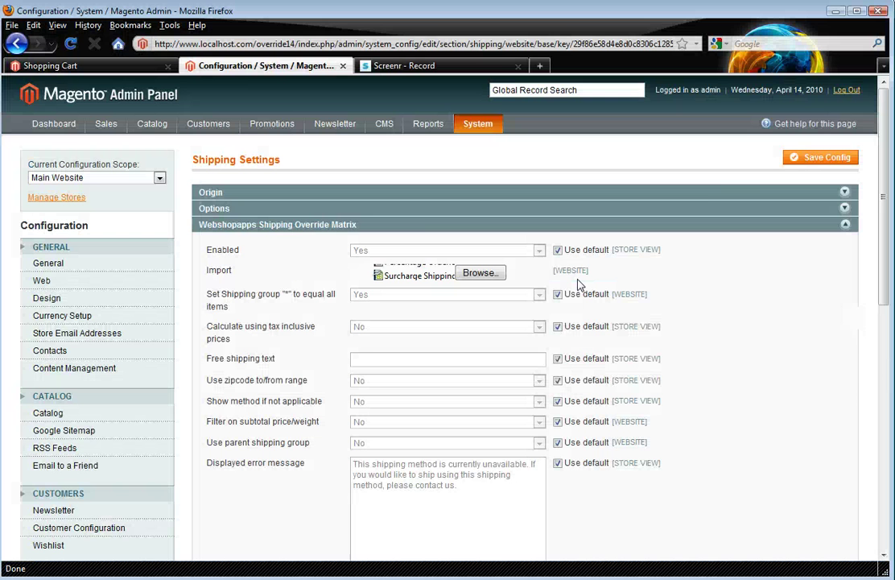
pyautogui.click(801, 158)
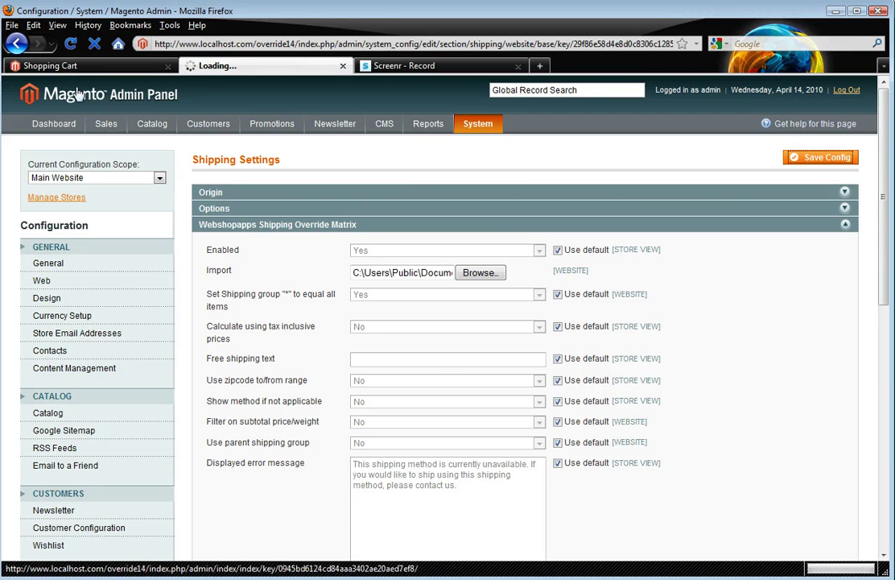
# Request a new shipping quote in the shopping cart and check the United Parcel Service Ground rate.
pyautogui.click(52, 65)
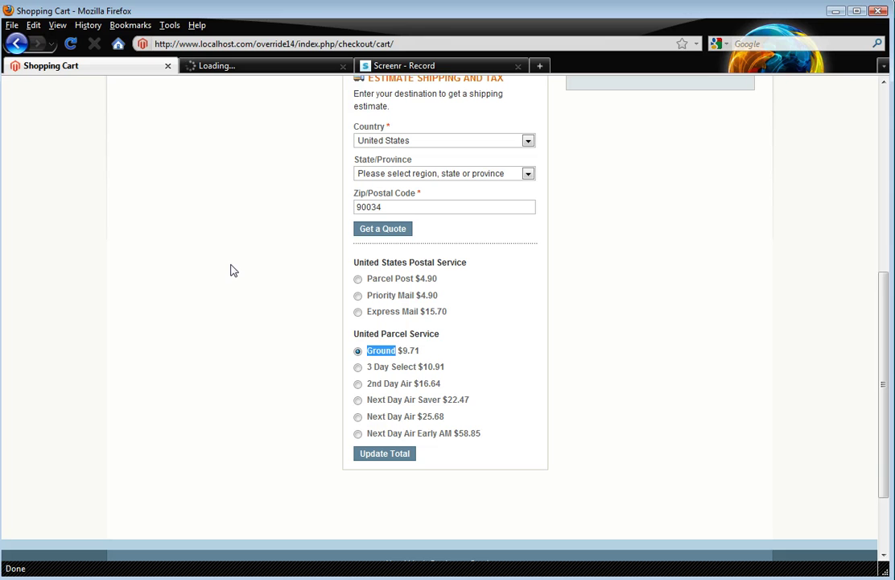
pyautogui.click(398, 230)
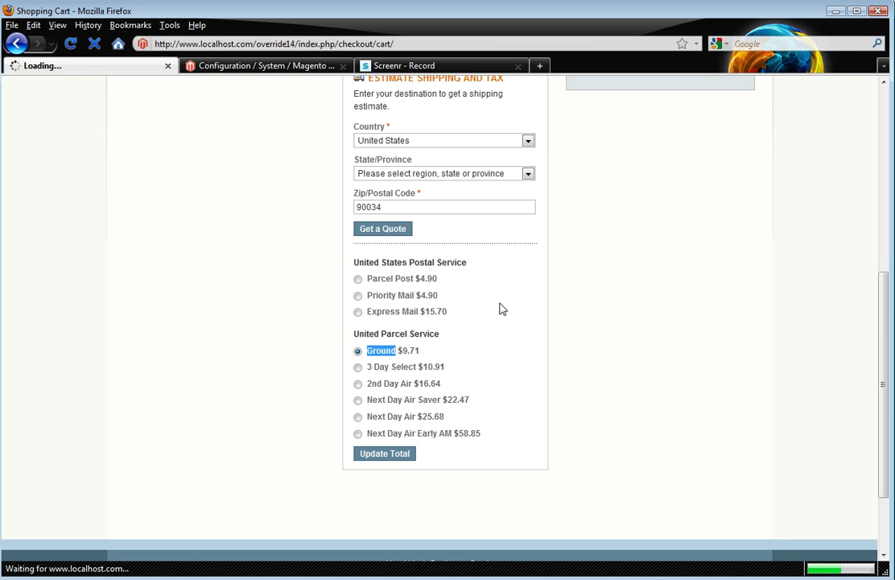
pyautogui.scroll(-4, 484, 309)
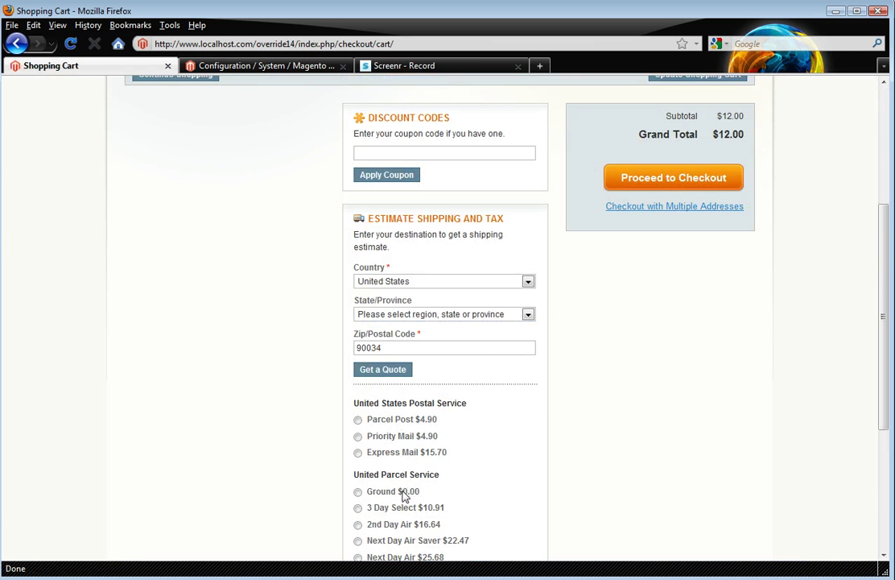
pyautogui.moveTo(421, 493); pyautogui.dragTo(371, 497)
pyautogui.scroll(3, 393, 428)
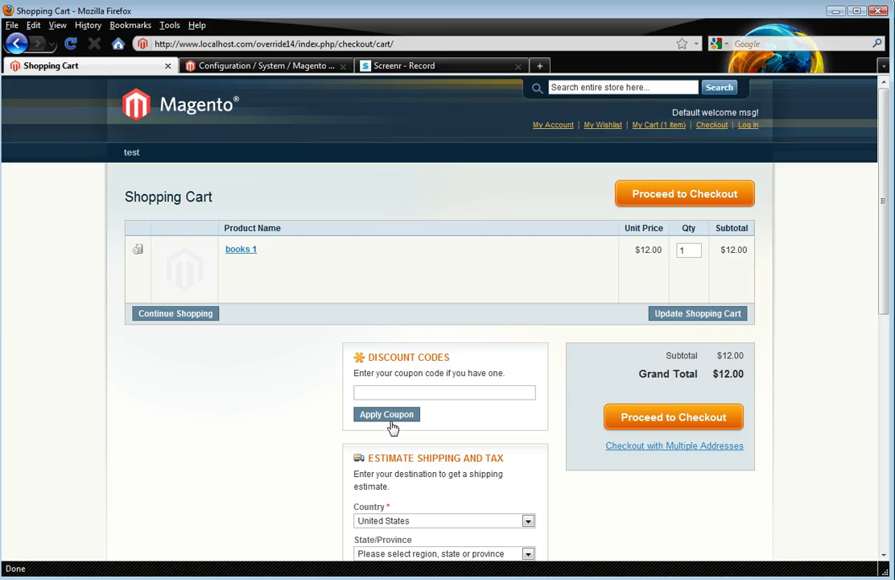
# Add std prod 1 from the test category to the cart and check the Ground shipping rate.
pyautogui.click(173, 112)
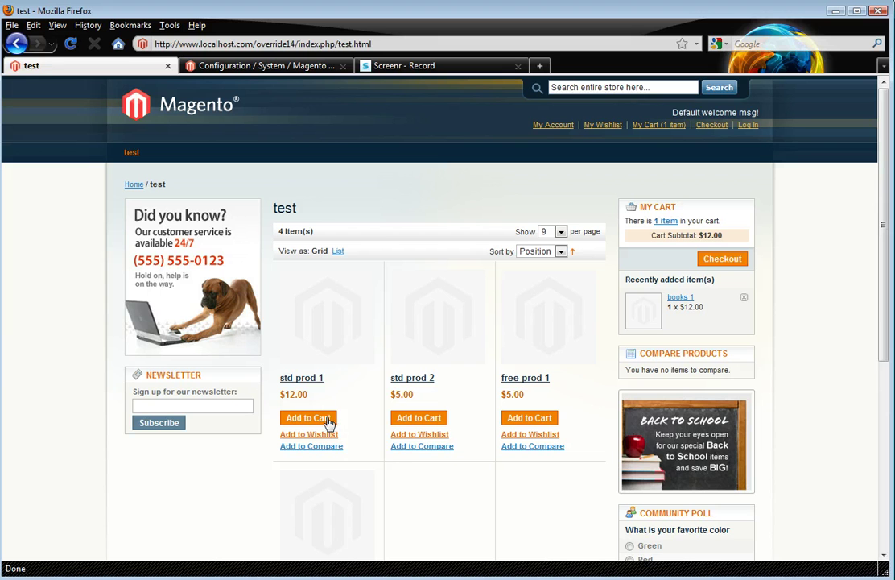
pyautogui.click(308, 418)
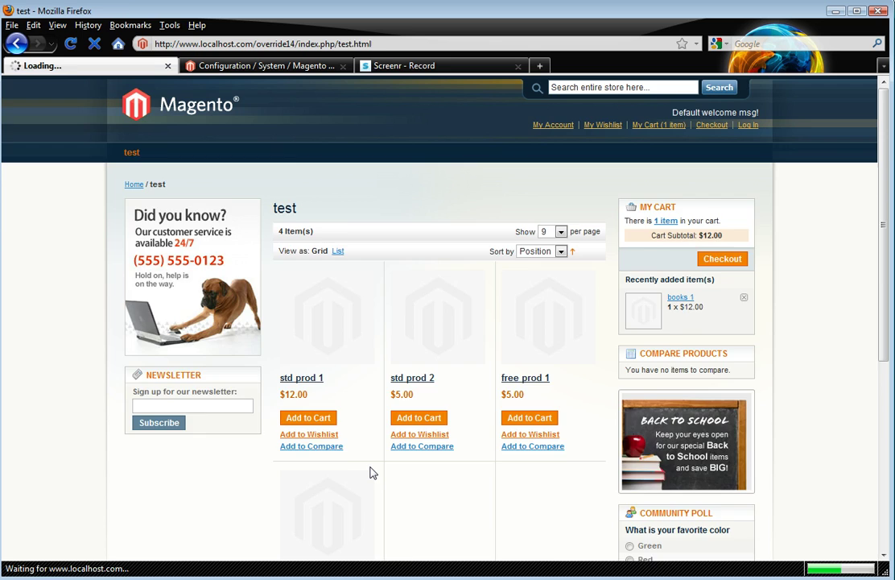
pyautogui.scroll(-7, 371, 472)
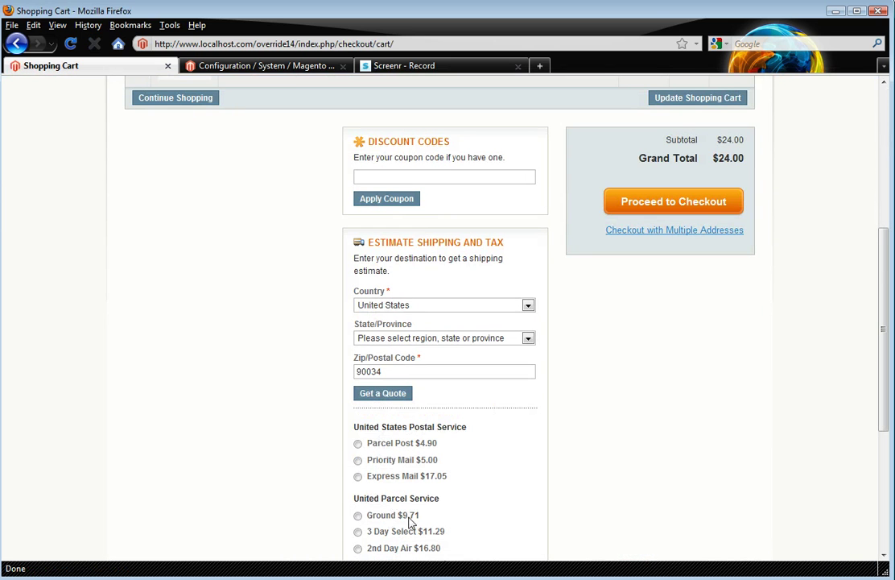
# Set the quantity of books 1 to 50, update the shopping cart, and check the shipping rates.
pyautogui.scroll(3, 464, 504)
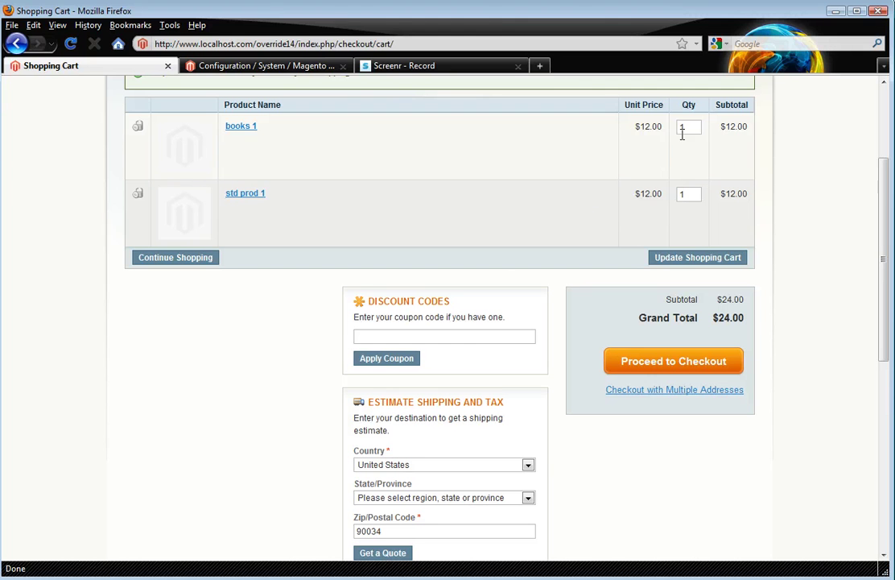
pyautogui.moveTo(694, 126); pyautogui.dragTo(632, 129)
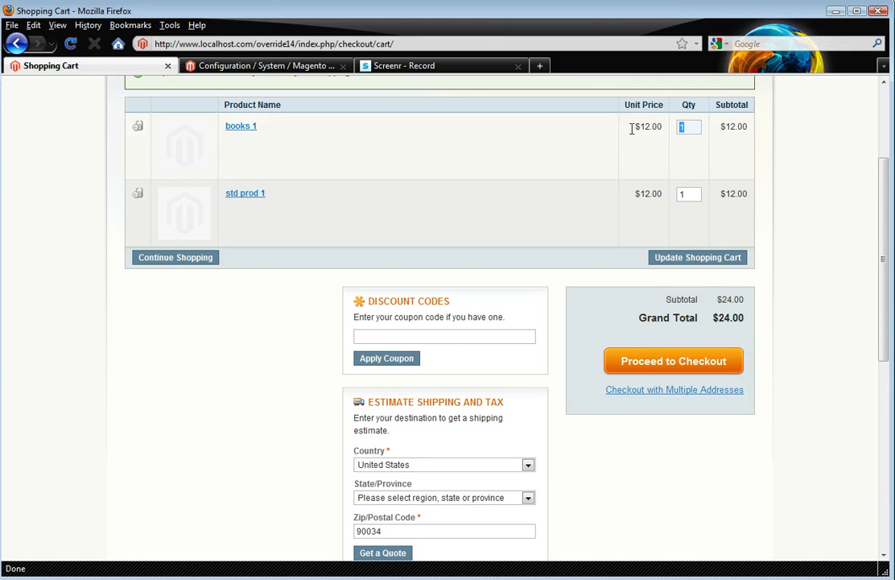
pyautogui.write('50')
pyautogui.click(691, 258)
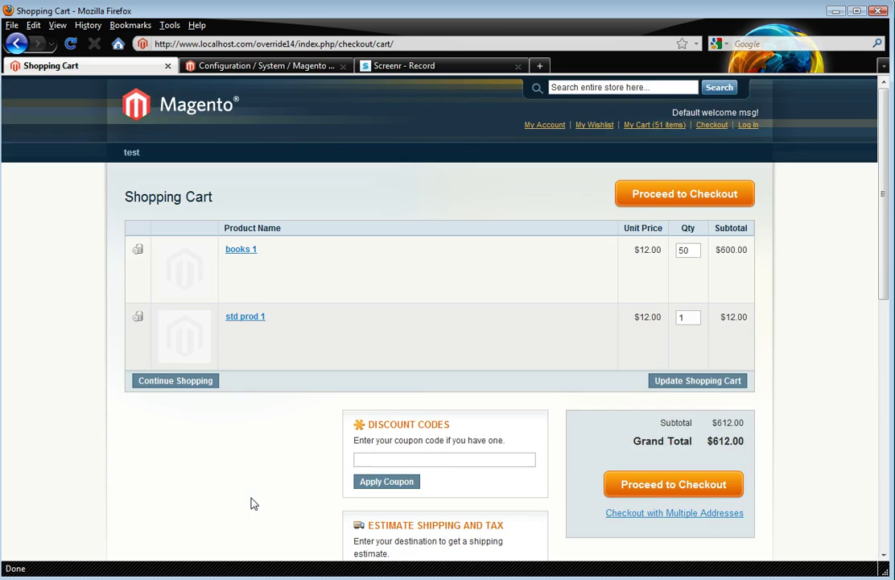
pyautogui.scroll(-8, 252, 504)
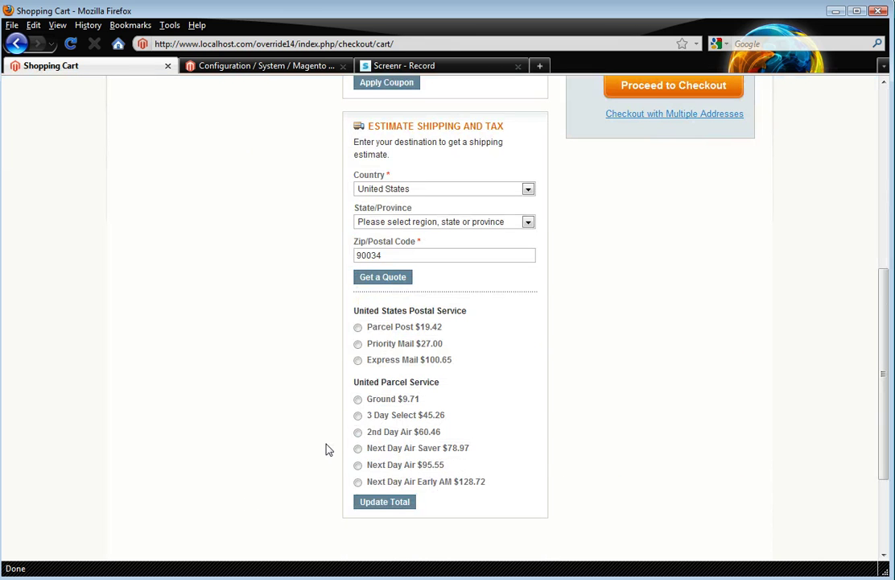